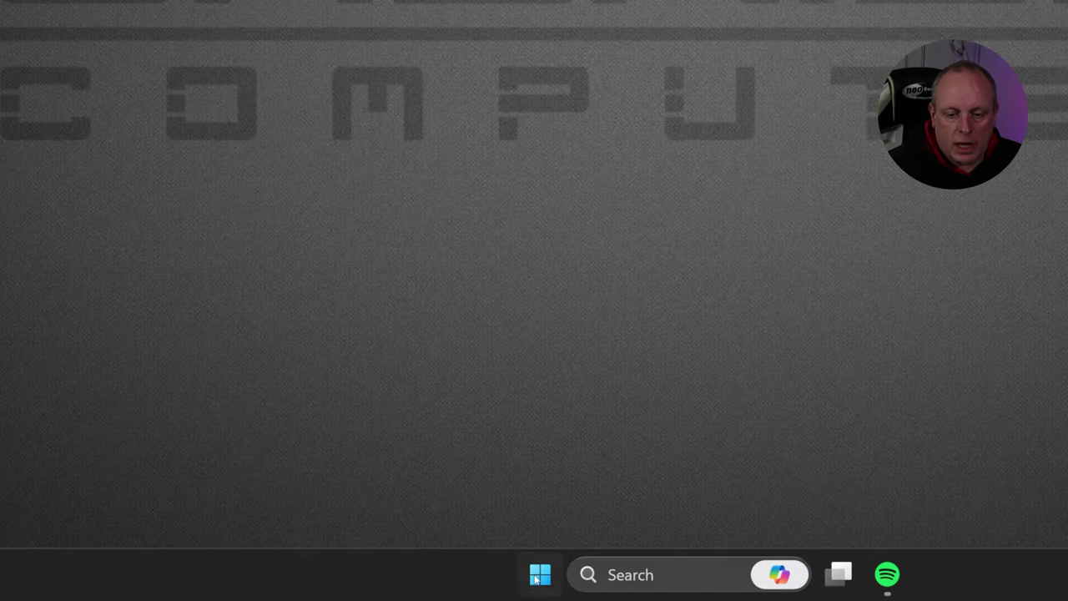
Launch Settings from the Start button's Win+X quick menu.
right_click(447, 589)
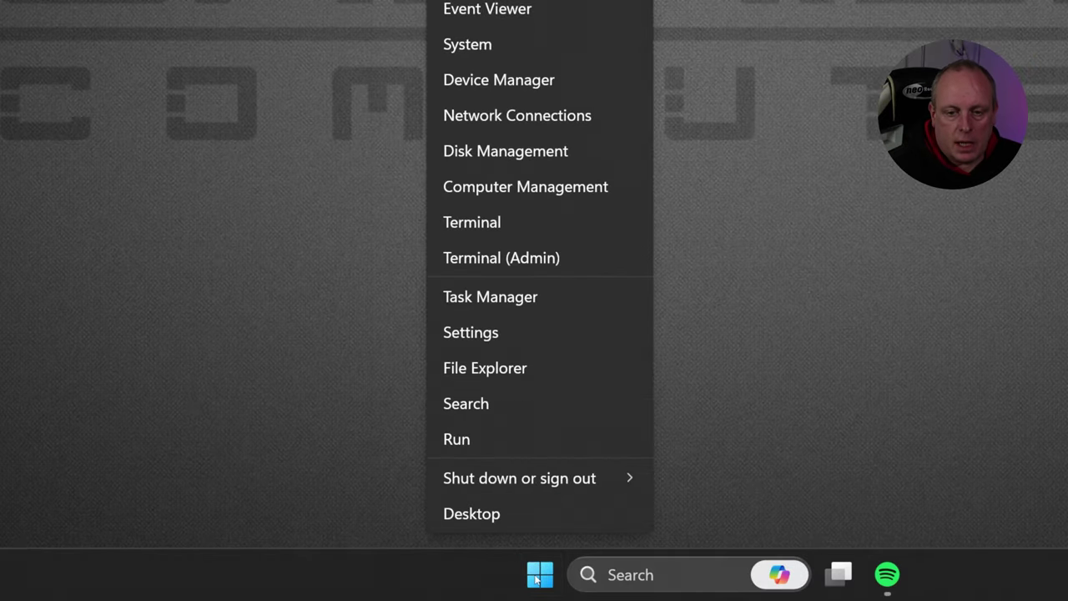
click(507, 332)
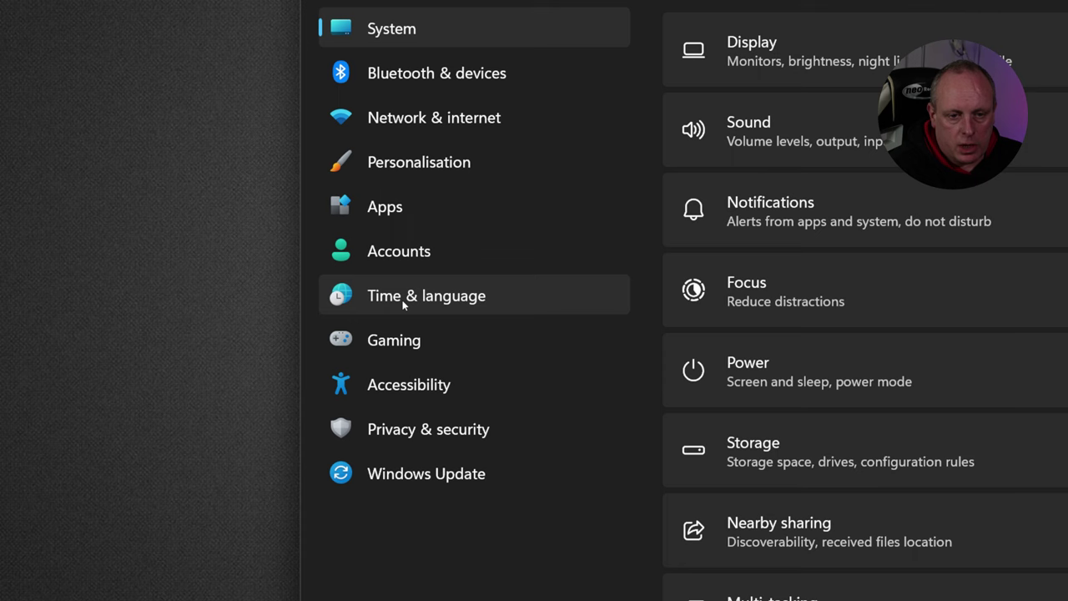
Go to the Time & language › Typing page.
click(403, 305)
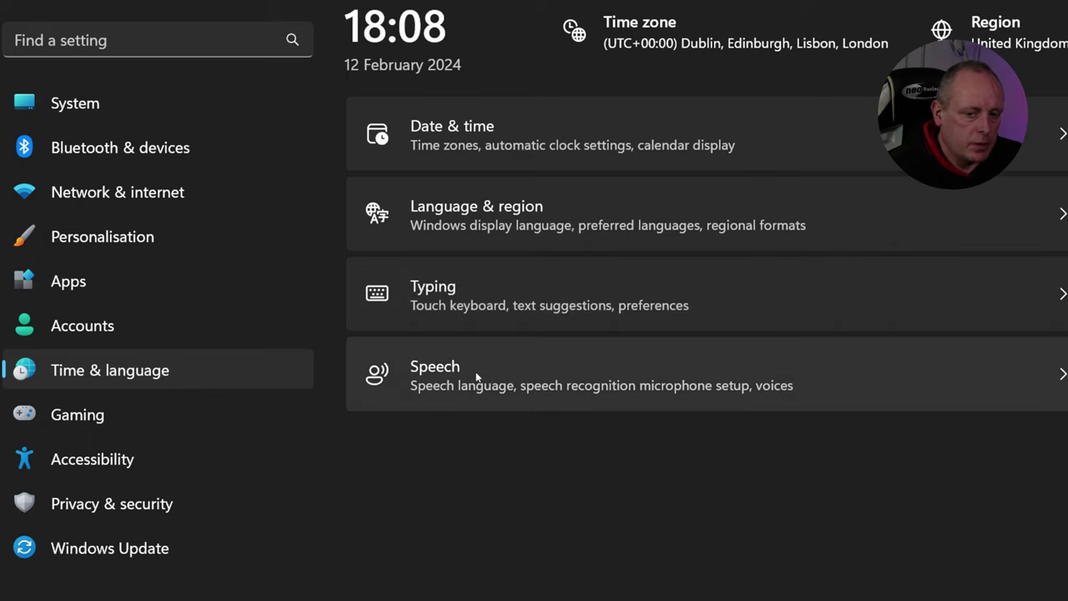
click(516, 300)
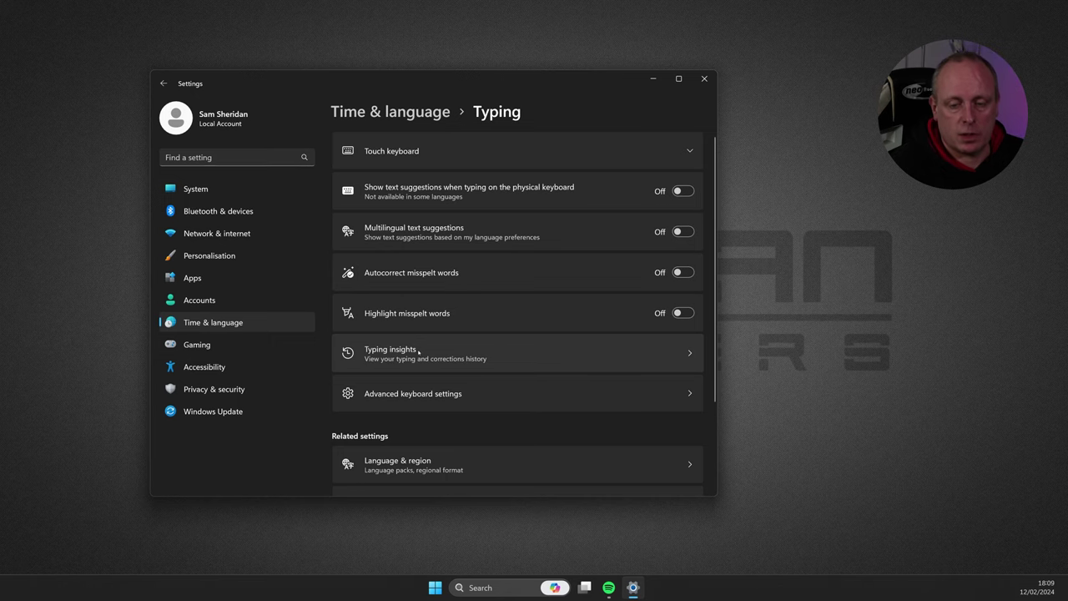
Review the Typing insights stats, then switch Typing insights off.
click(418, 351)
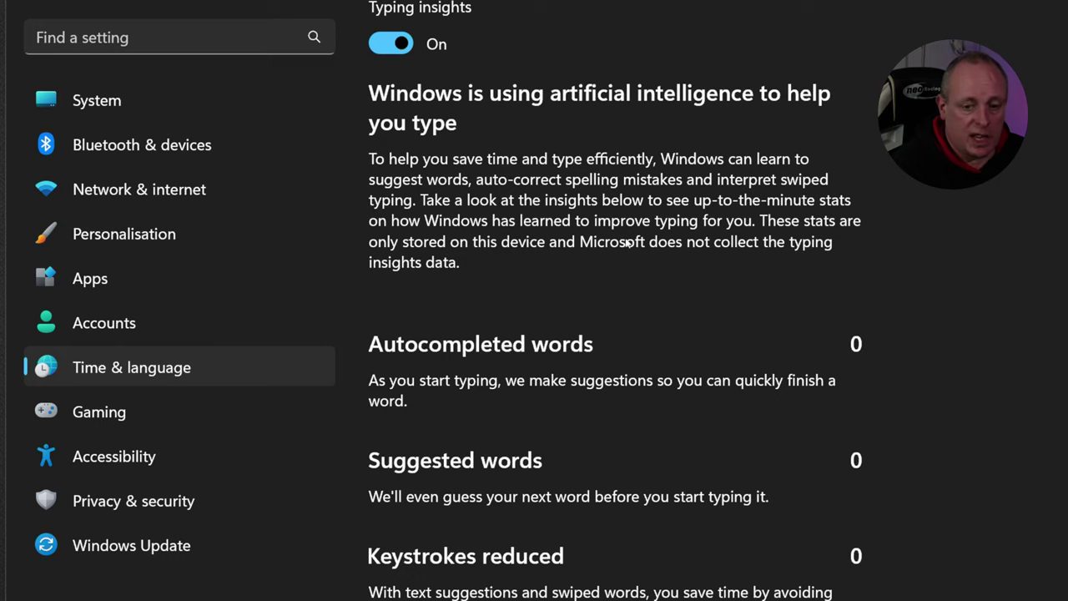
scroll(624, 240, down, 2)
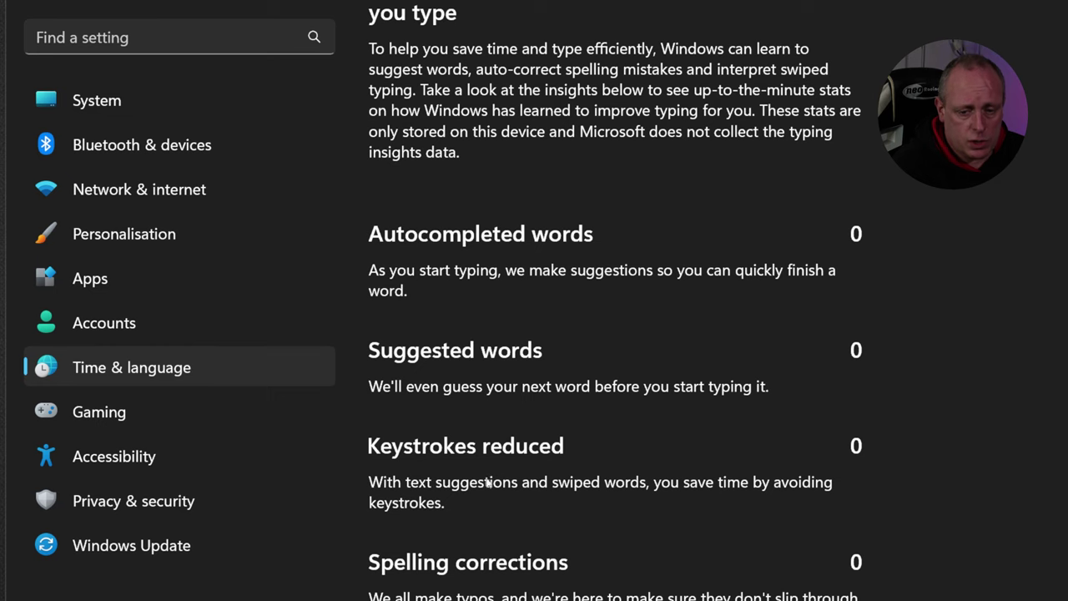
scroll(488, 482, down, 3)
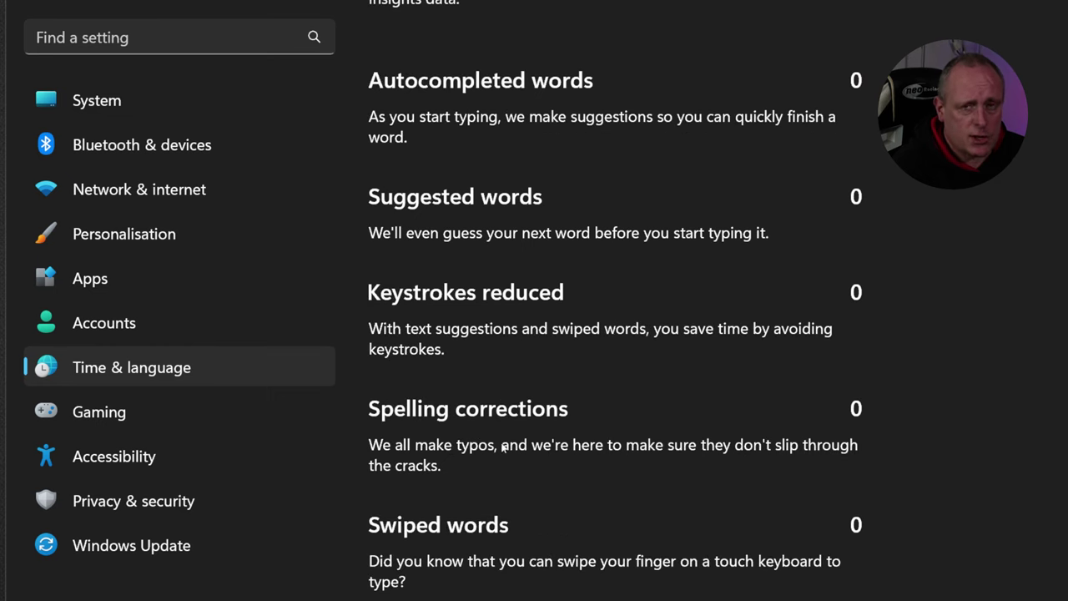
scroll(525, 484, up, 5)
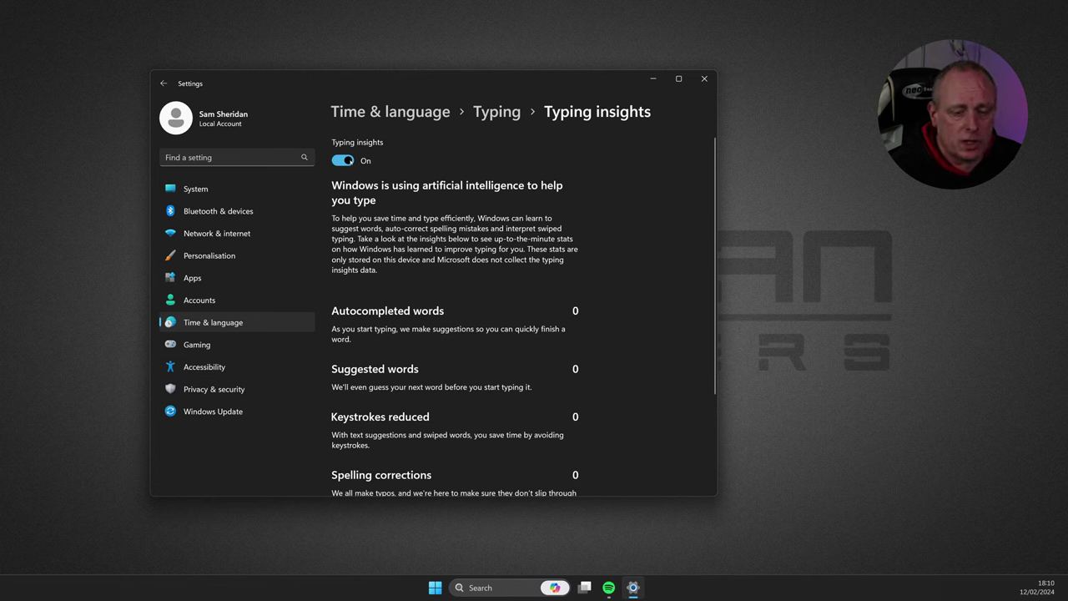
click(342, 161)
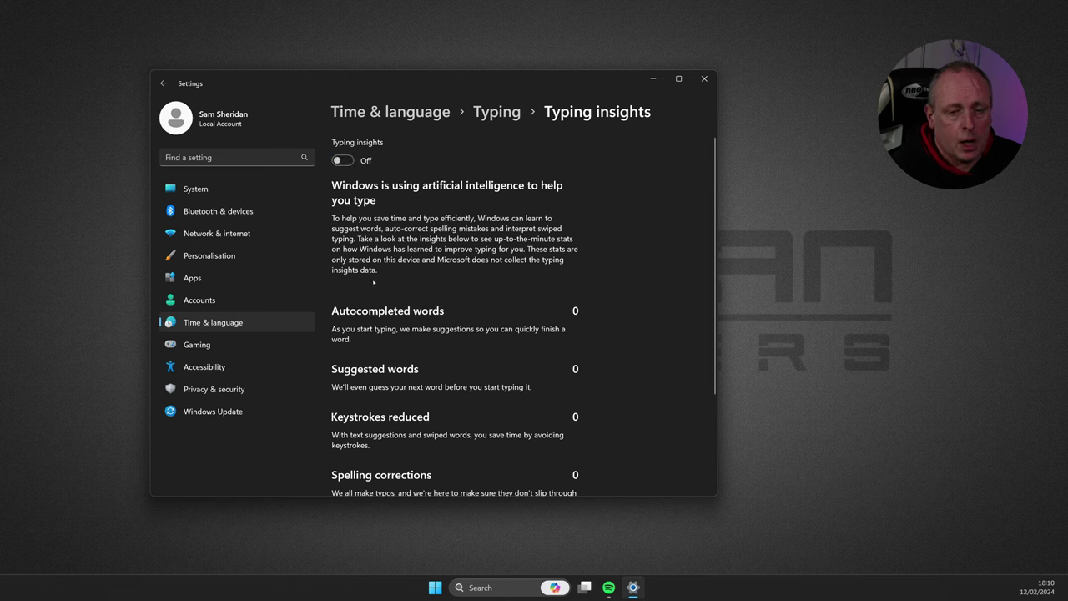
Return to Time & language and open the Speech page, down to Related settings.
click(241, 322)
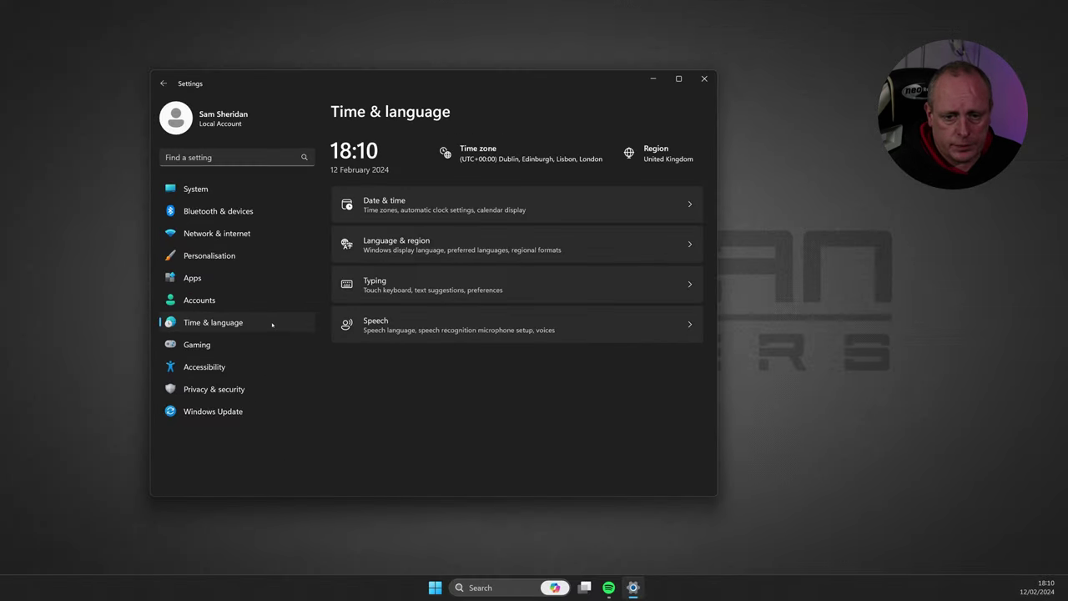
click(823, 292)
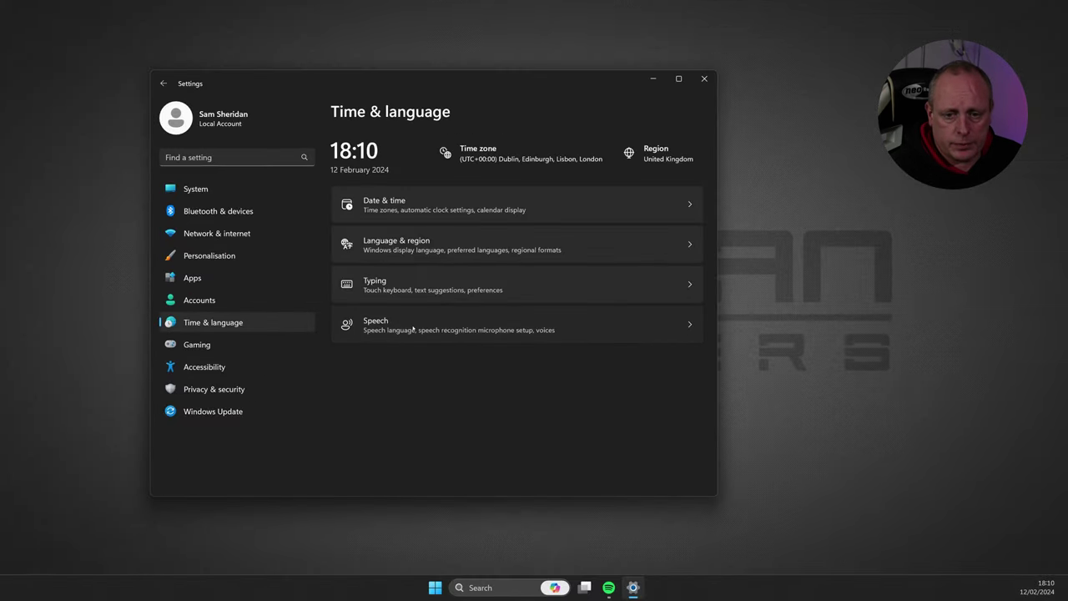
scroll(449, 300, down, 5)
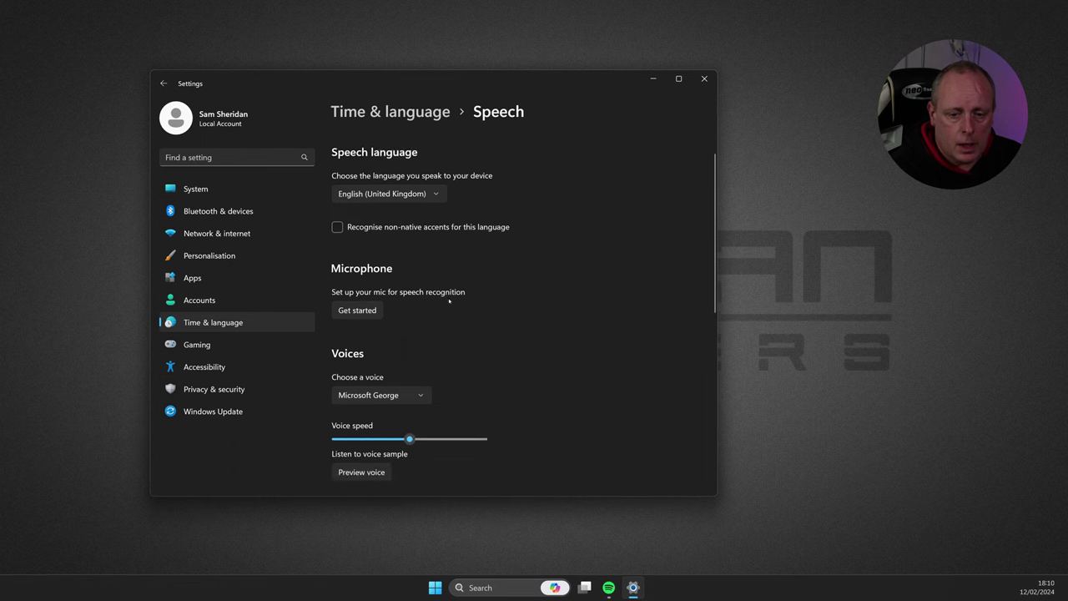
scroll(455, 307, down, 1)
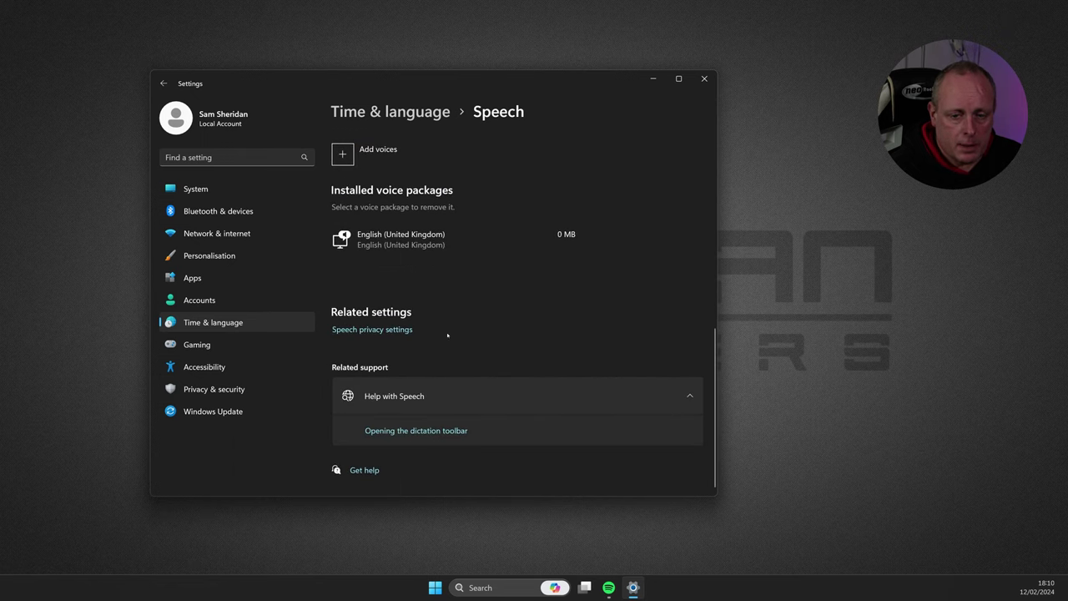
Check Online speech recognition is off in Speech privacy, then go to Privacy & security.
click(384, 330)
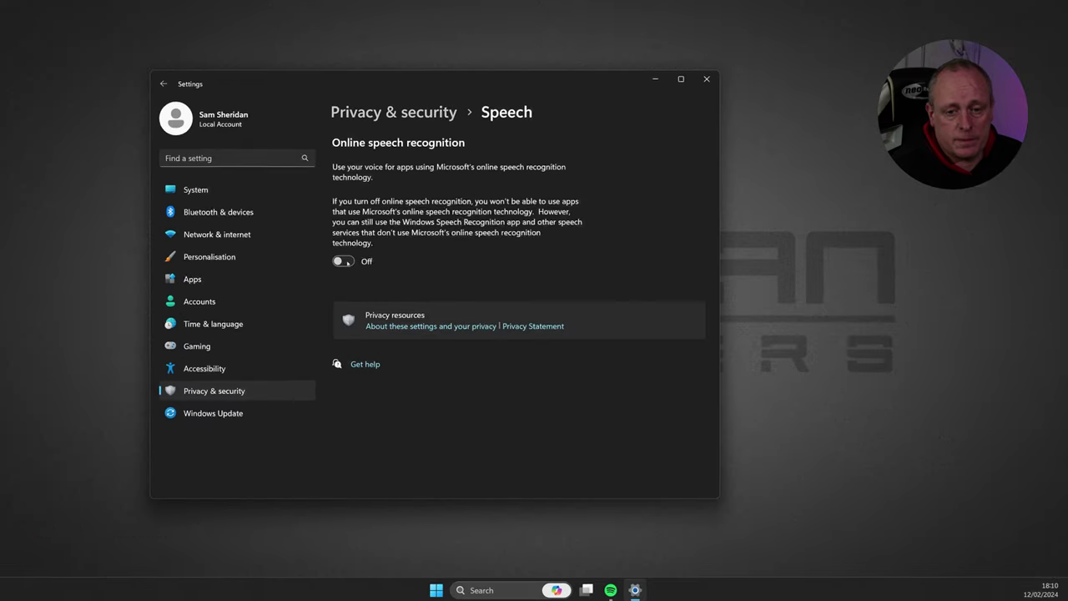
click(234, 389)
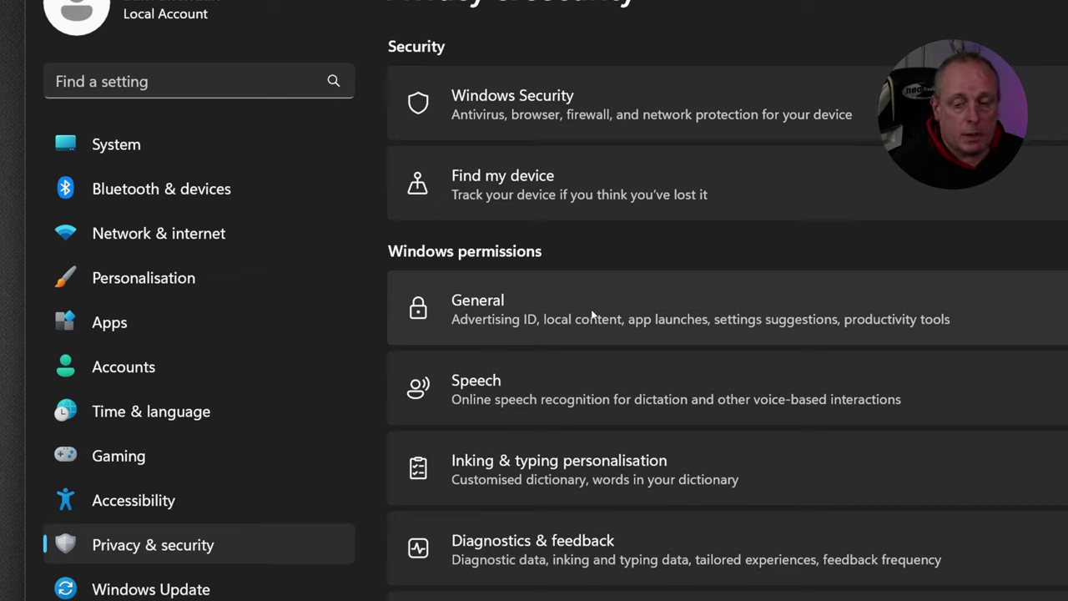
click(592, 314)
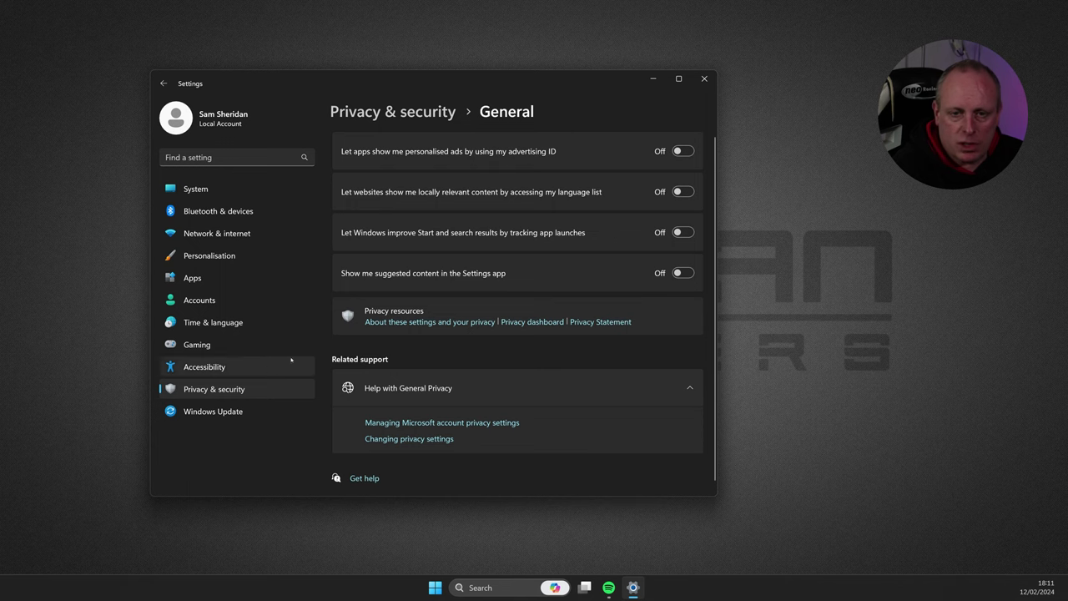
click(435, 112)
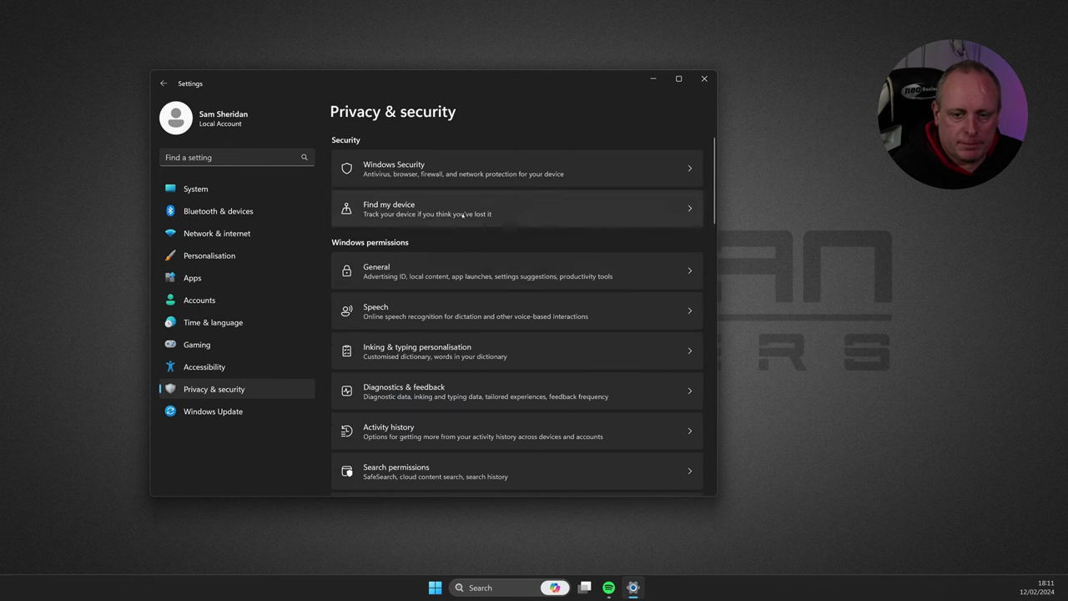
click(498, 317)
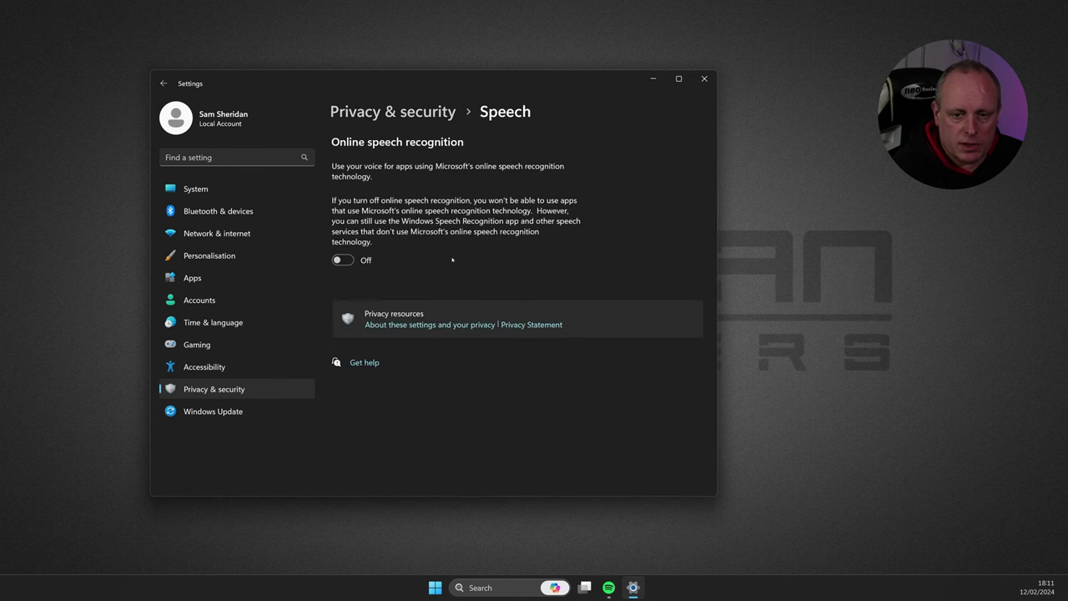
click(426, 113)
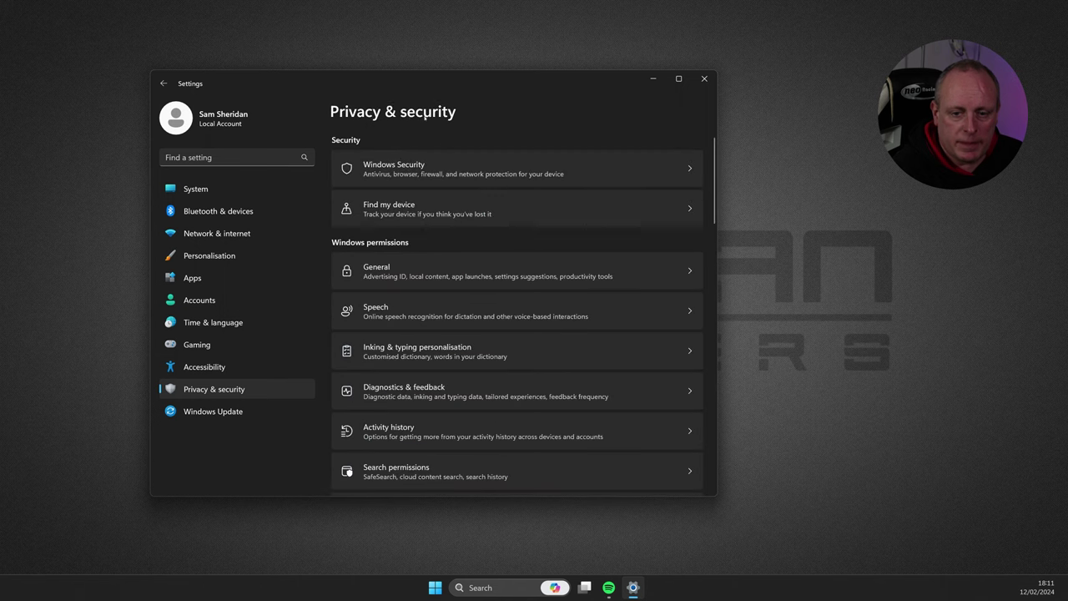
Turn off the customised inking and typing dictionary and clear its stored entries.
click(439, 357)
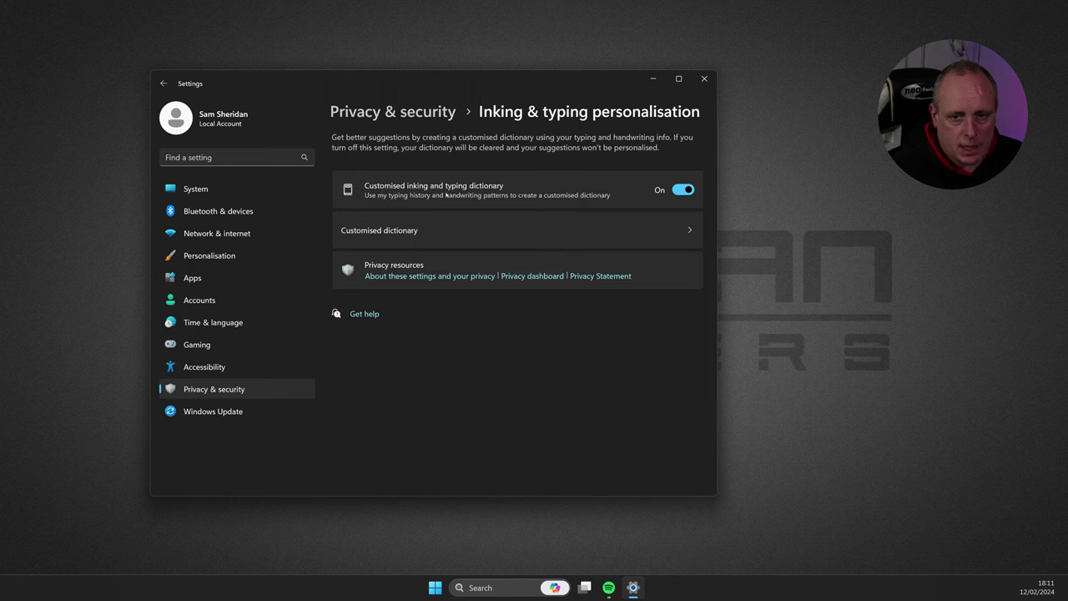
click(682, 190)
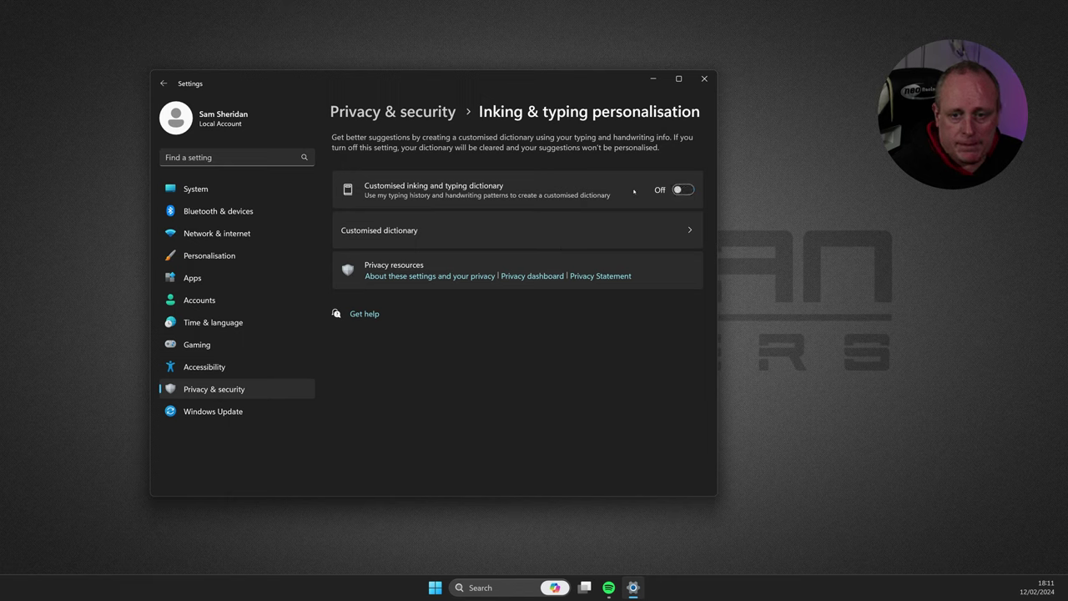
click(519, 227)
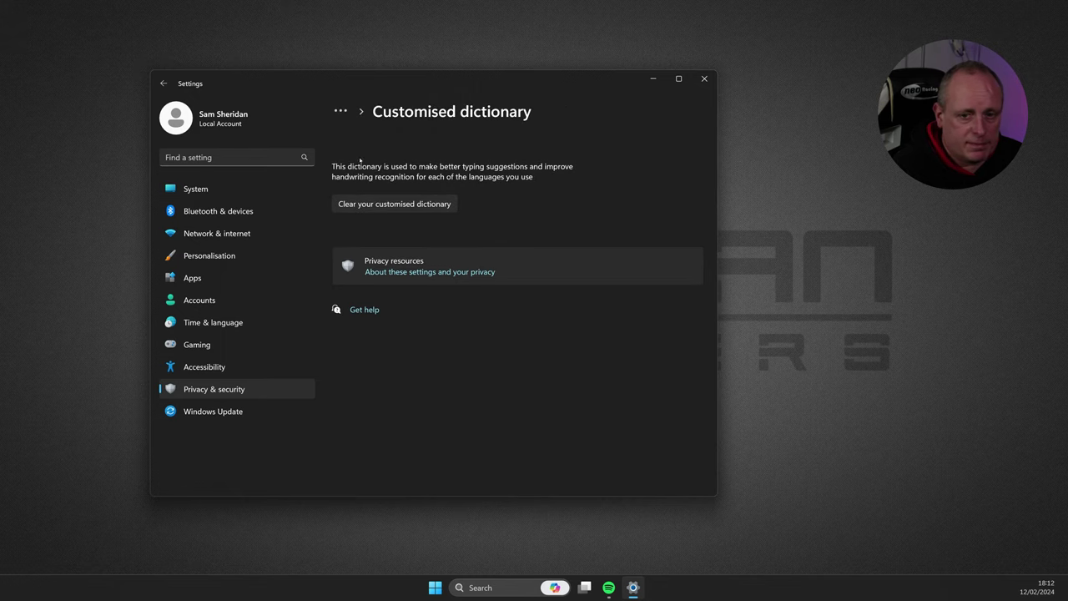
click(393, 203)
click(405, 323)
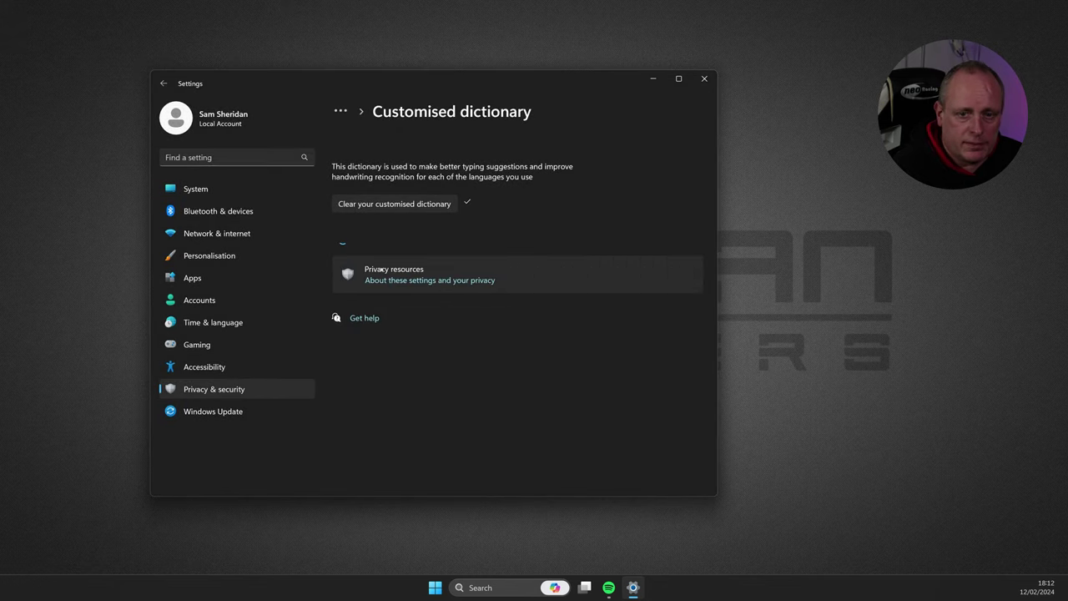
Return to the Privacy & security overview.
click(221, 389)
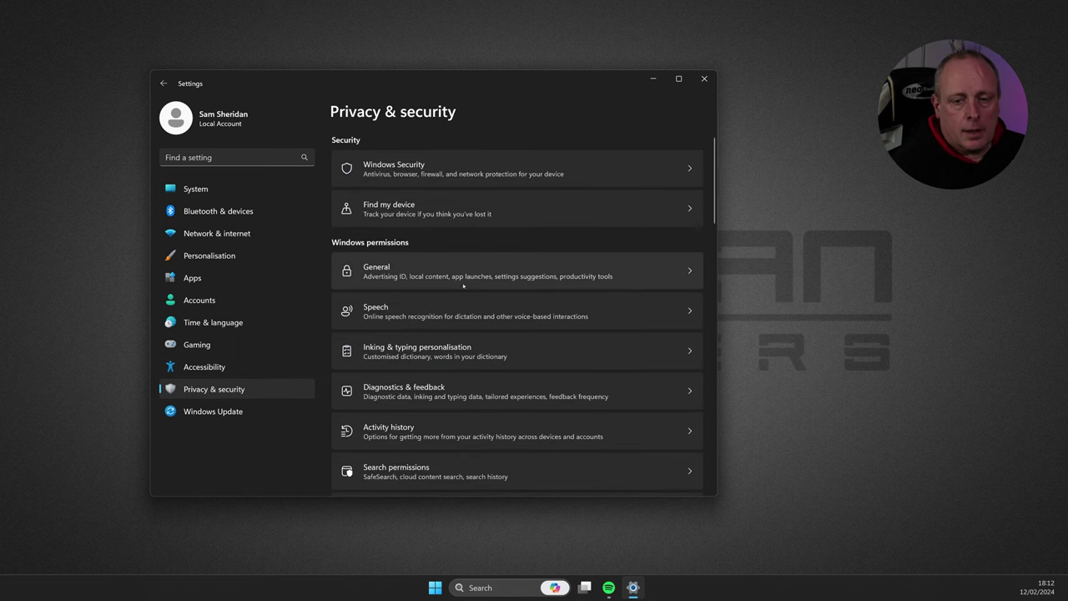
scroll(463, 286, down, 3)
scroll(434, 272, up, 2)
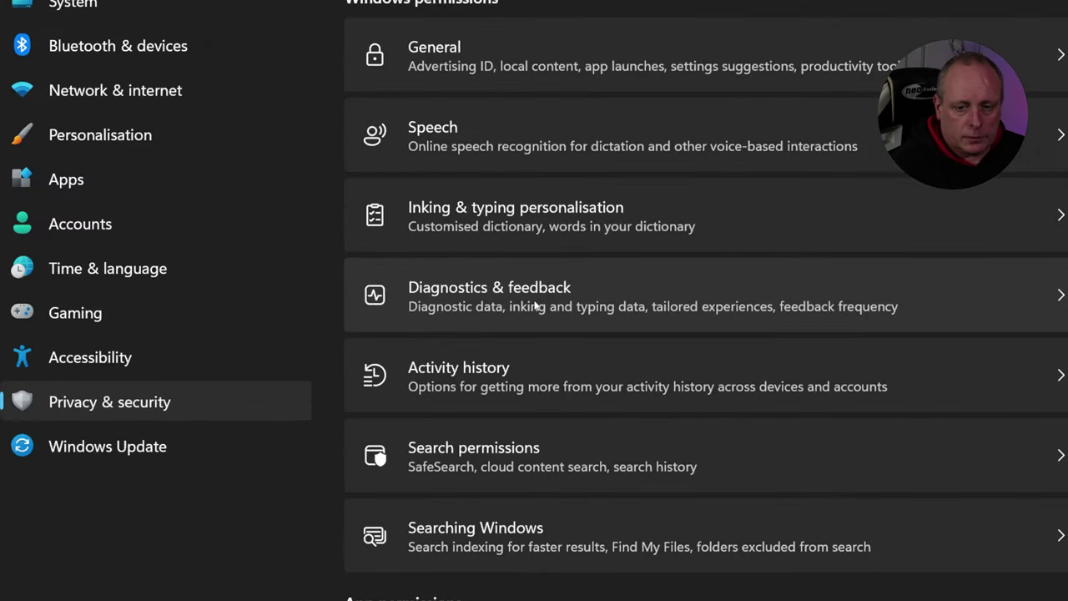
In Diagnostics & feedback, expand Delete diagnostic data and delete the device's collected data.
click(428, 340)
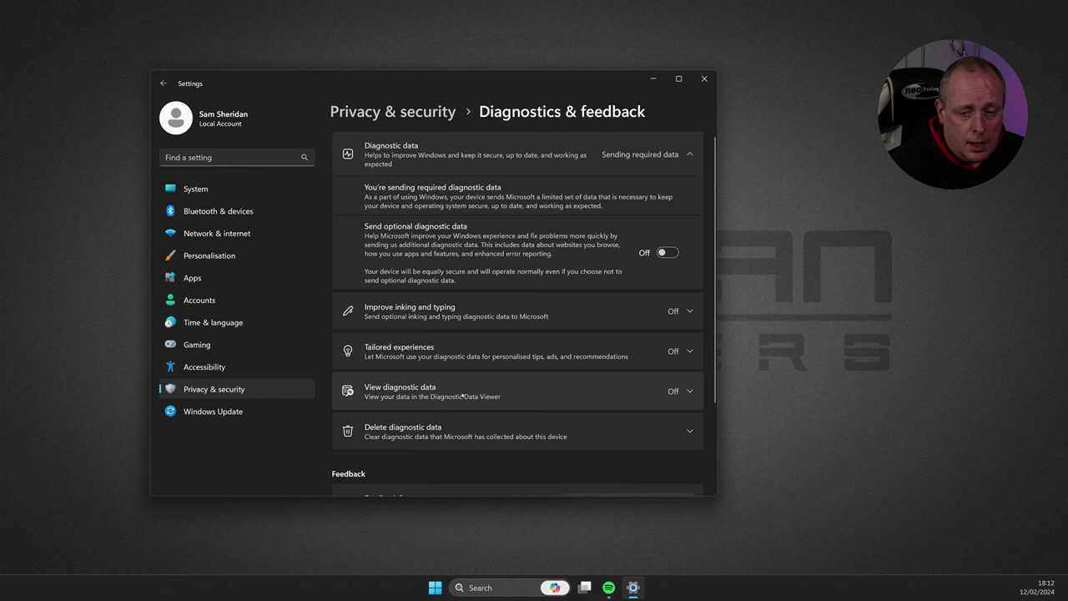
click(461, 394)
scroll(501, 367, down, 3)
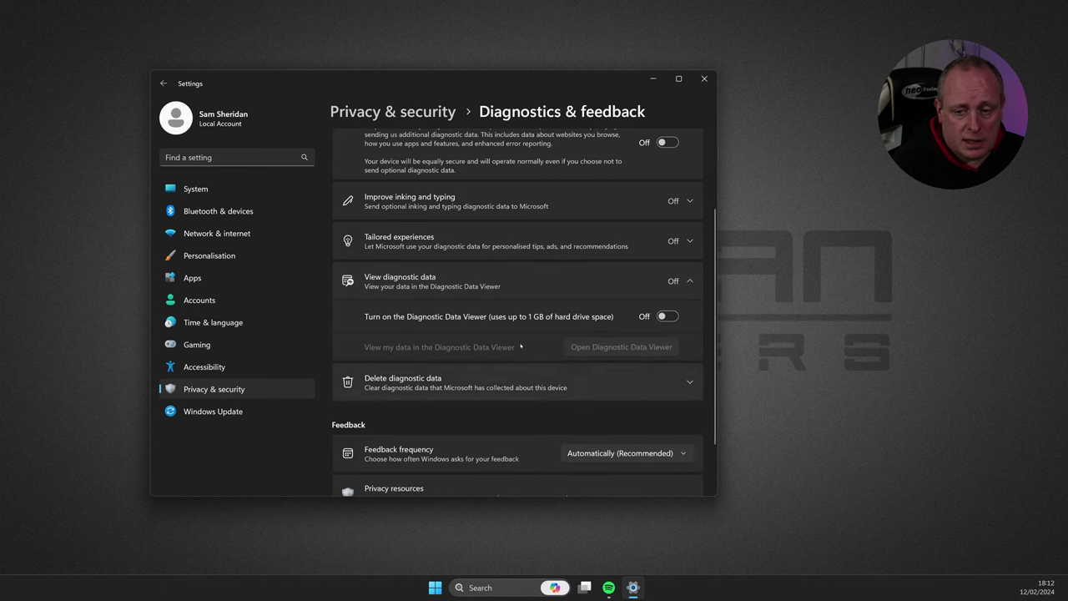
click(584, 382)
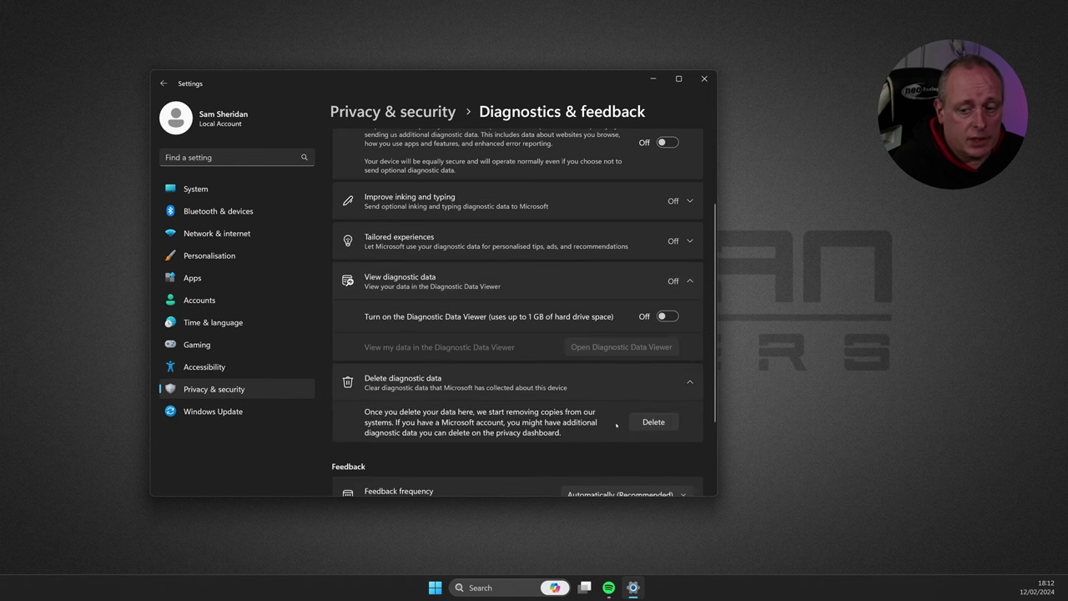
click(640, 422)
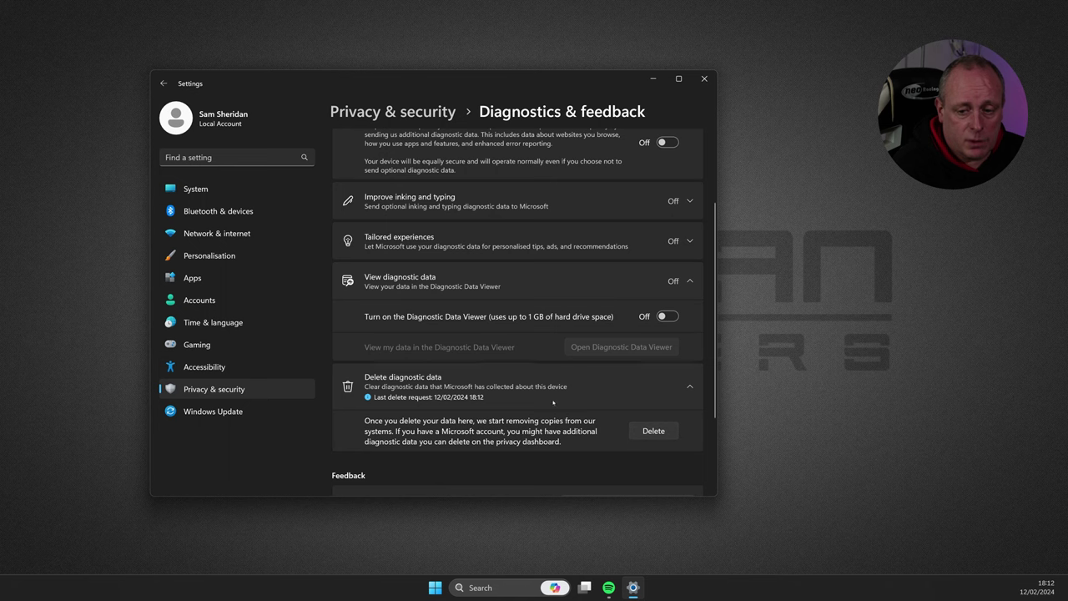
scroll(542, 384, down, 3)
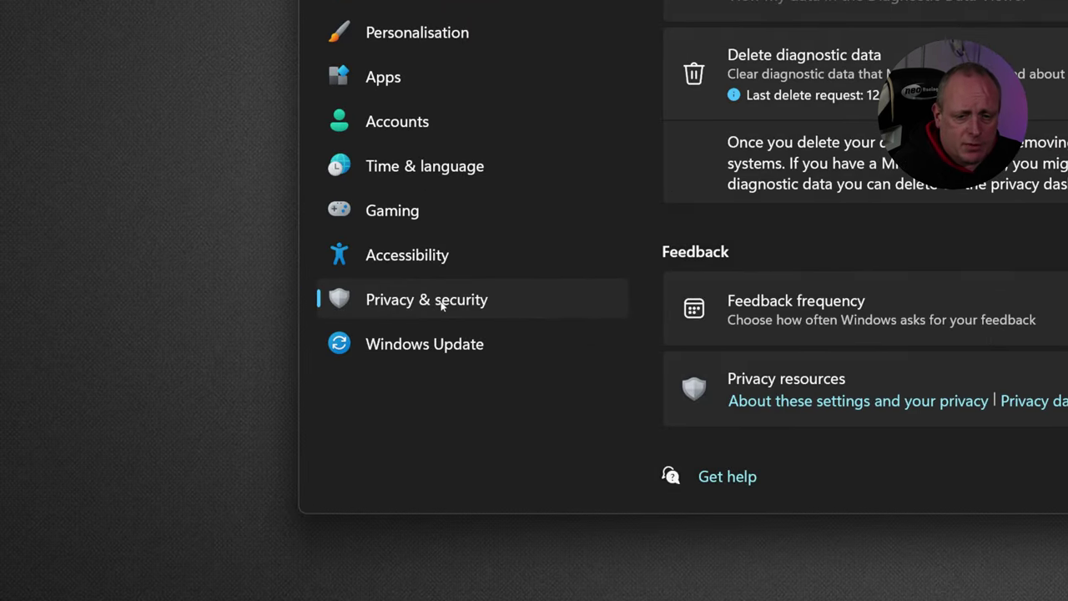
Go back to the Privacy & security page from the sidebar.
click(9, 422)
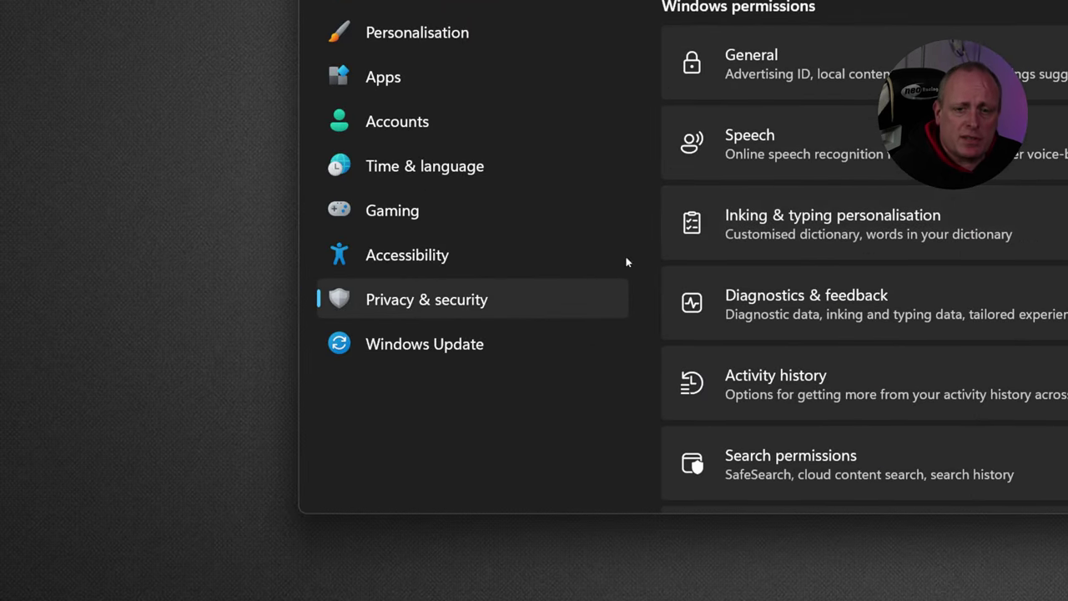